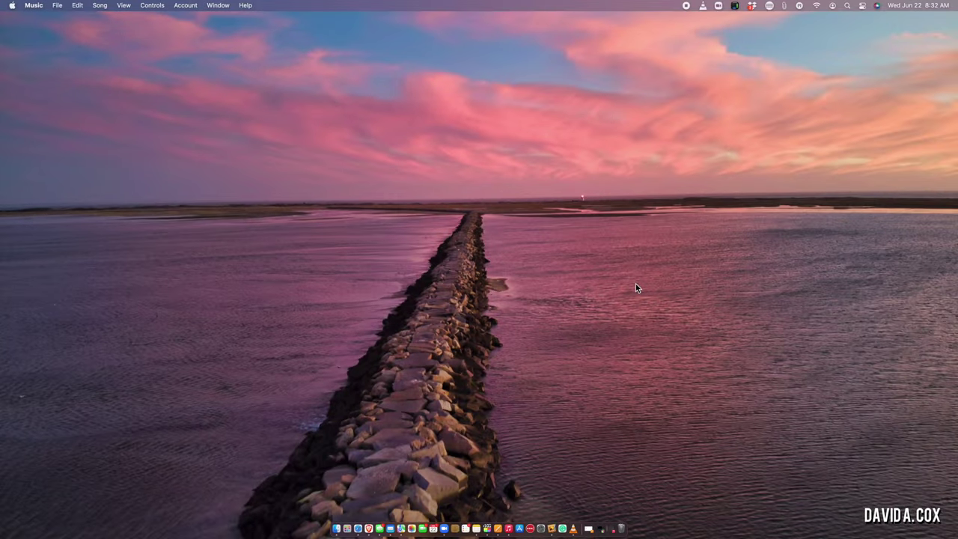
Step: Open the music library window and view which columns are available for the Songs list
left_click(621, 517)
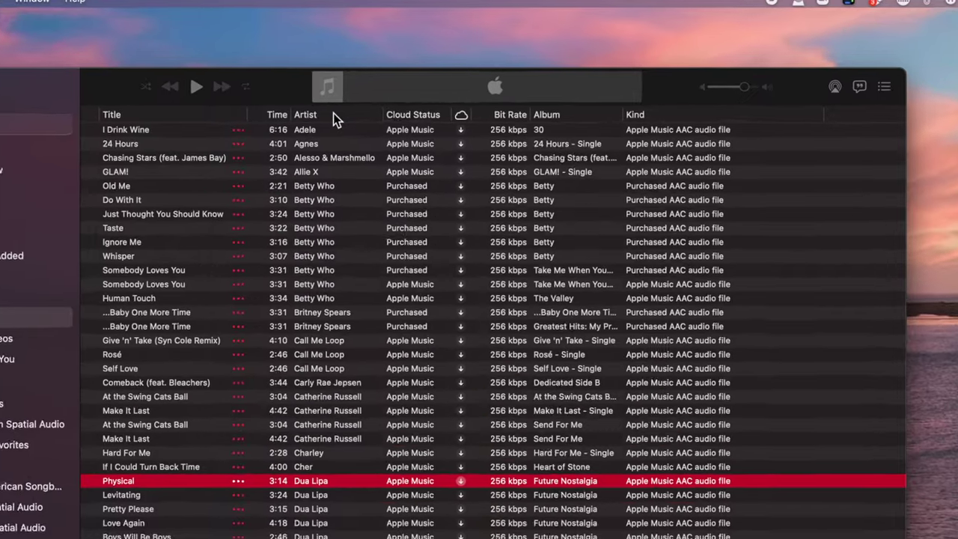
right_click(410, 78)
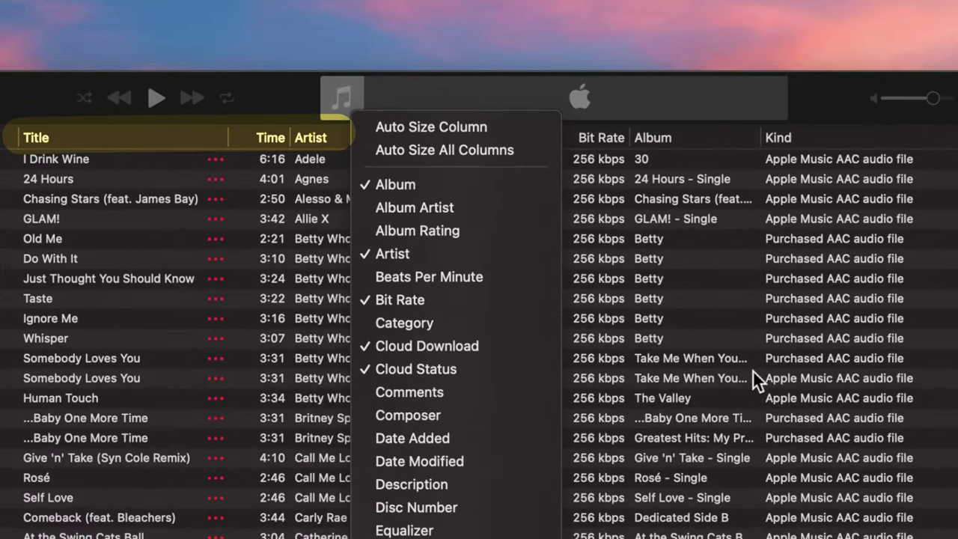
left_click(752, 370)
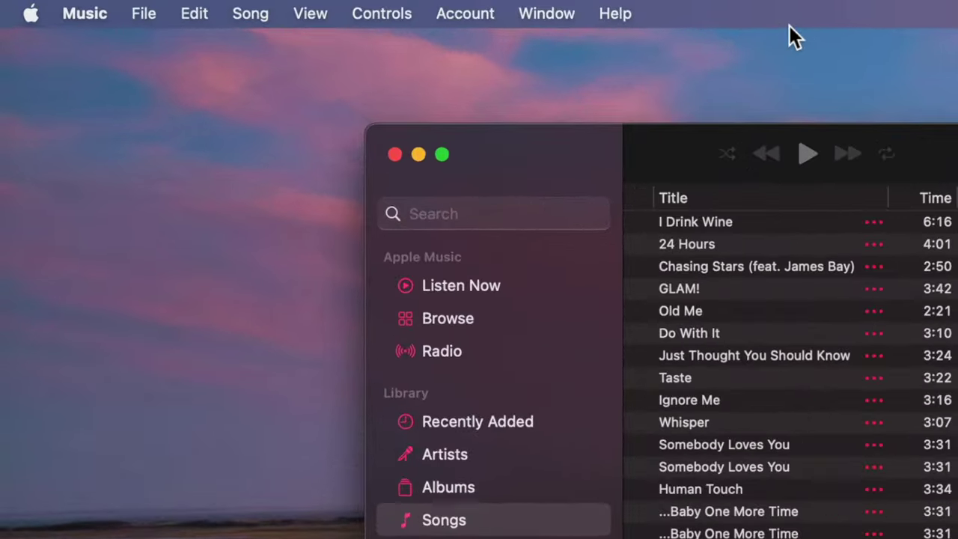
Step: Display only the exact duplicate items in the Songs library
left_click(152, 19)
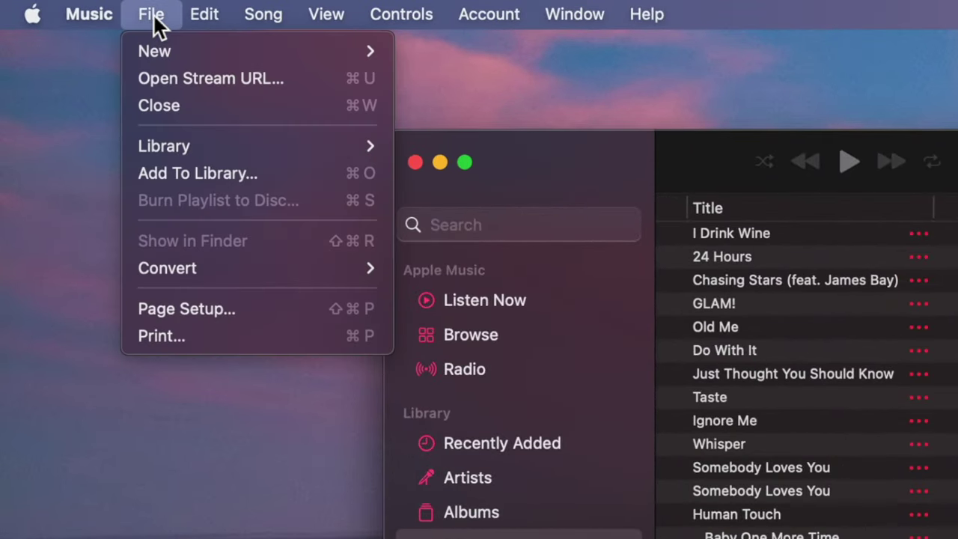
mouse_move(251, 146)
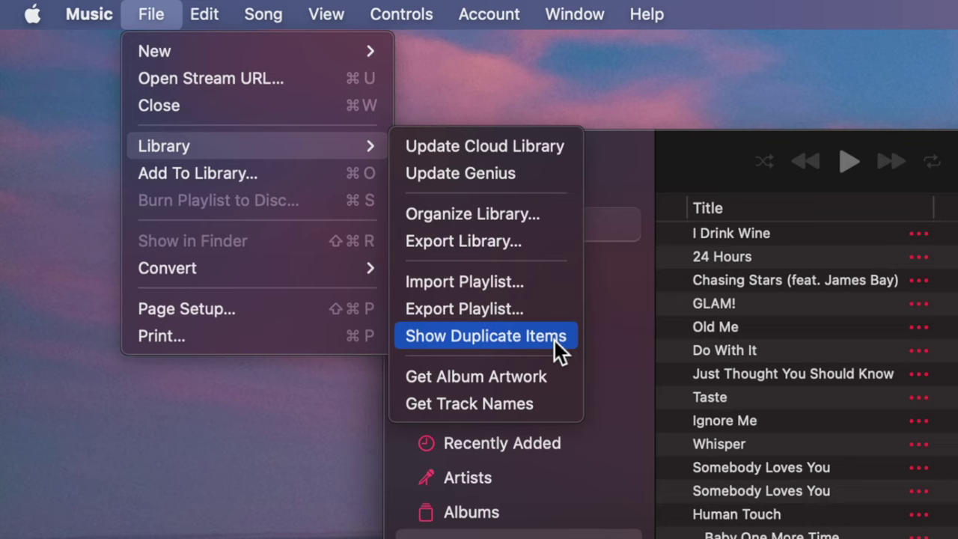
key("alt")
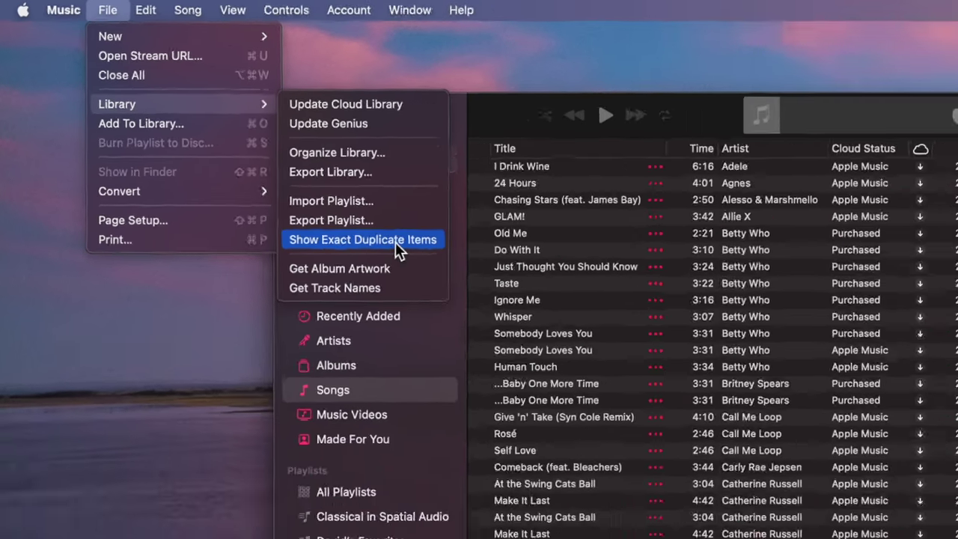
left_click(555, 339)
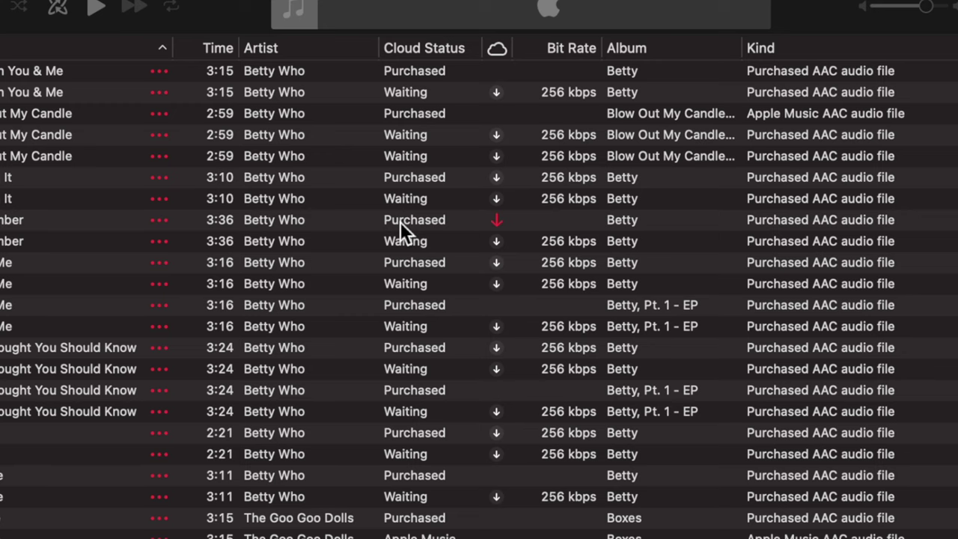
Step: Sort the exact duplicates by cloud download status and download the undownloaded songs from "I Remember" through the Apple Music copy of "So Alive"
left_click(497, 51)
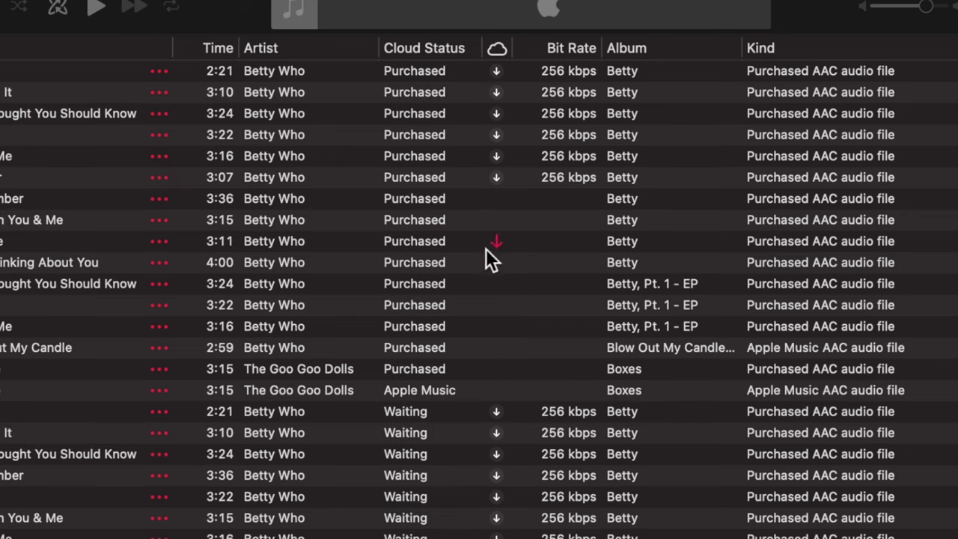
left_click(468, 199)
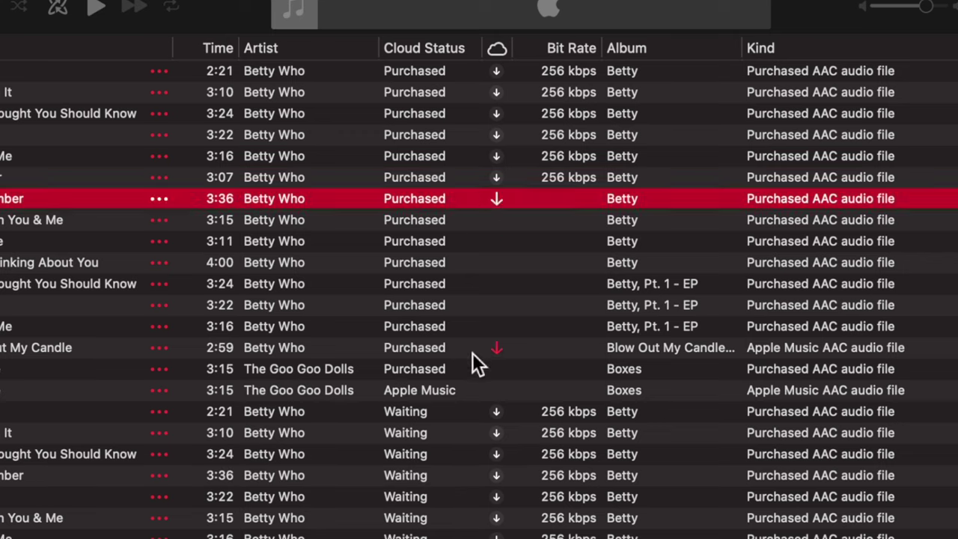
left_click(473, 392, "shift")
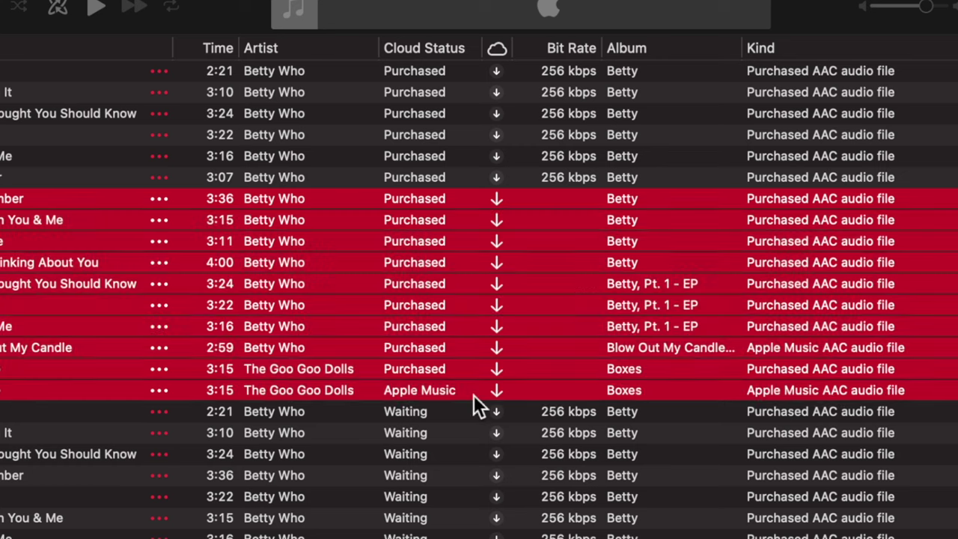
right_click(507, 280)
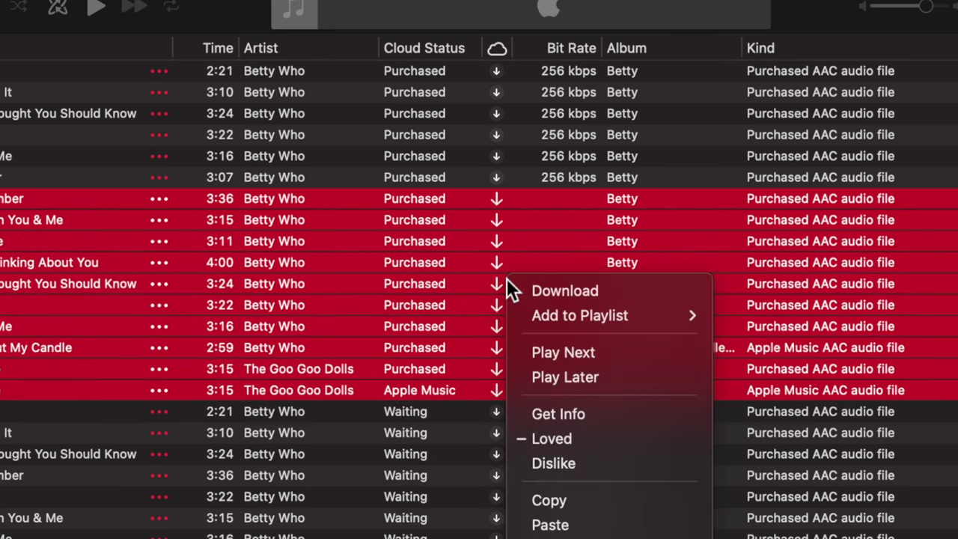
left_click(625, 290)
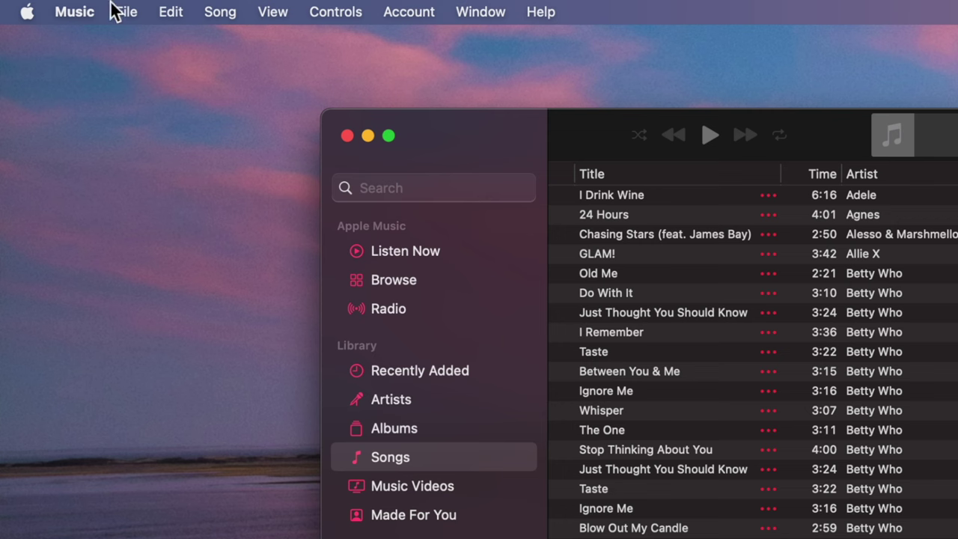
Step: Display all duplicate items in the Songs library, not just exact matches
left_click(135, 21)
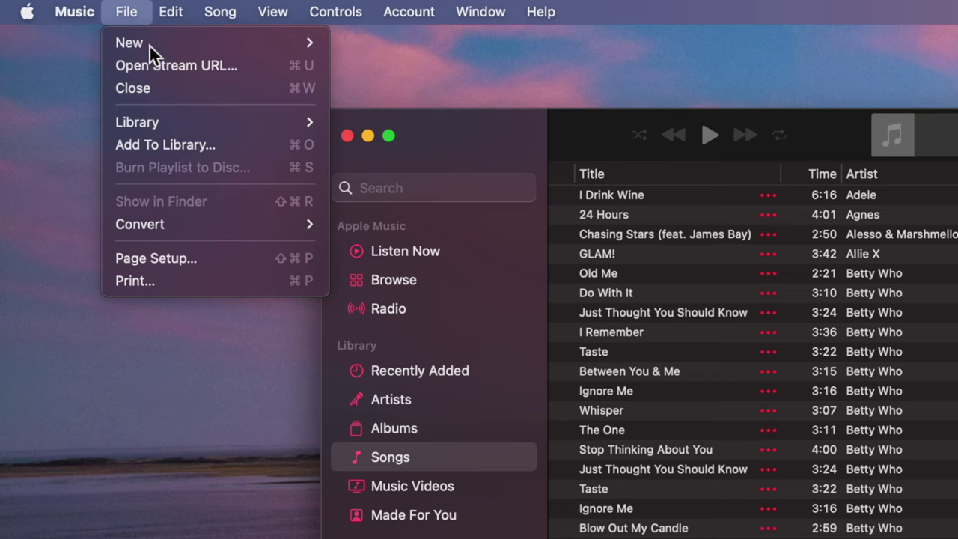
mouse_move(194, 121)
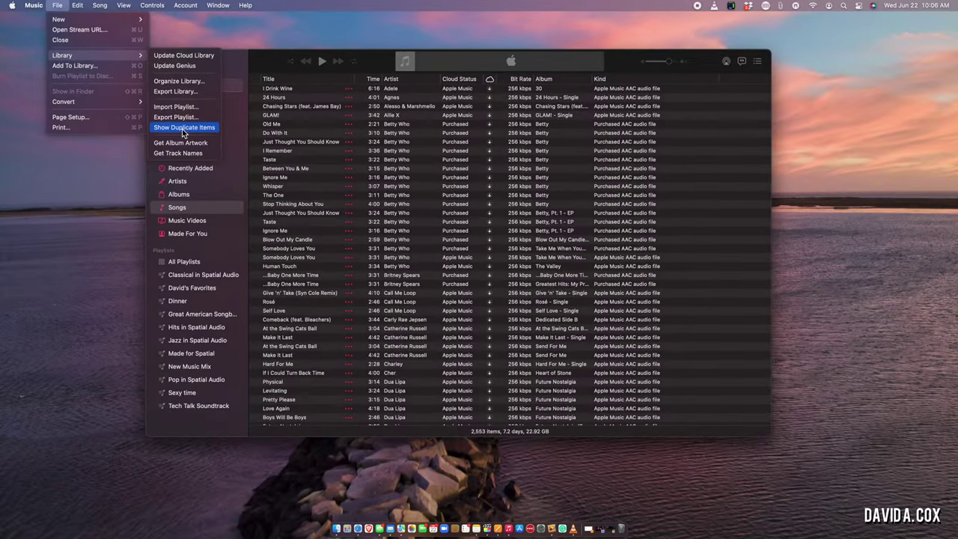
left_click(403, 282)
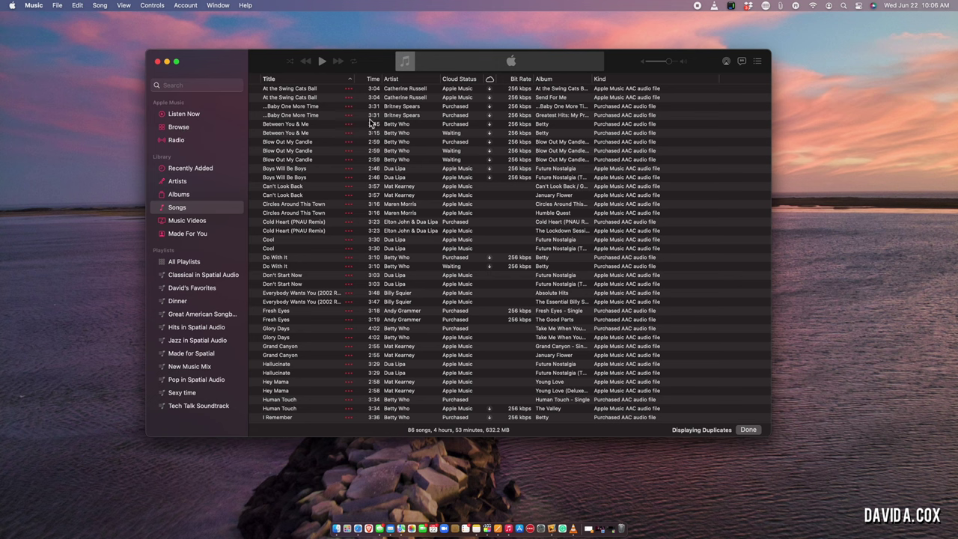
Step: Sort the duplicates by cloud download status and download the songs from "Fresh Eyes" through the last "Hey Mama"
left_click(491, 80)
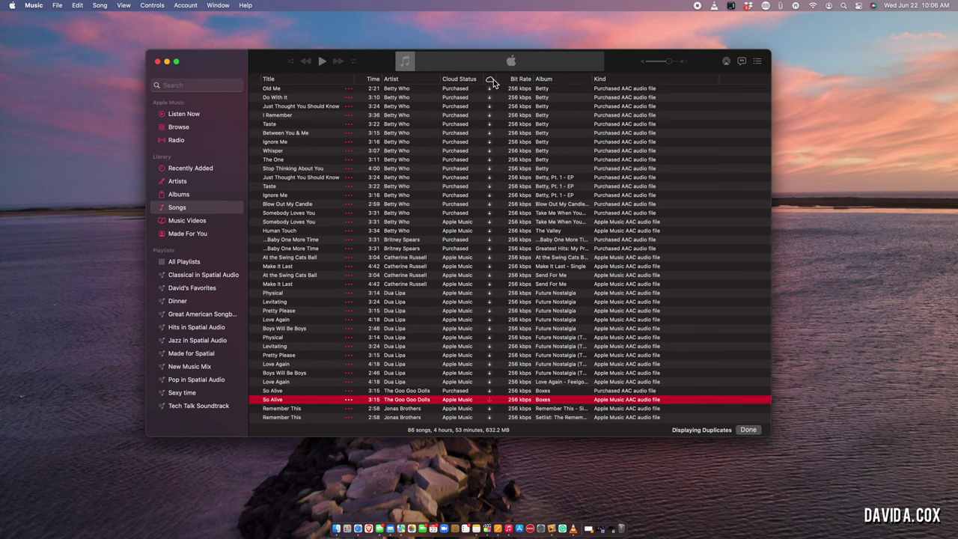
left_click(497, 132)
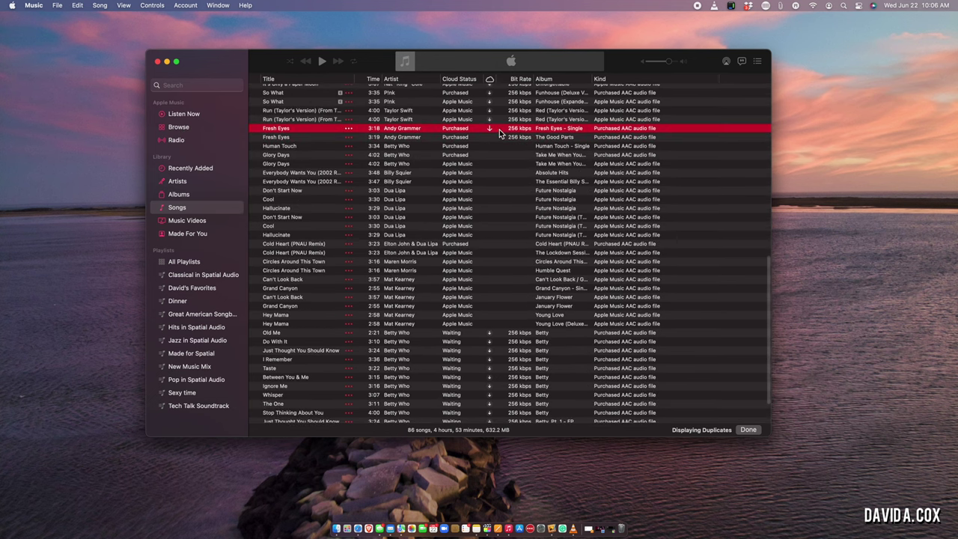
left_click(500, 323, "shift")
right_click(524, 193)
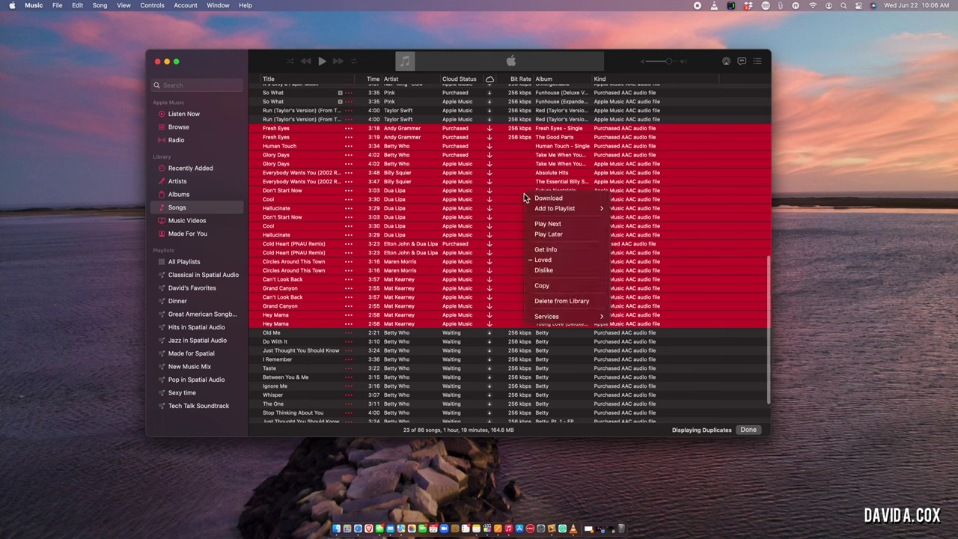
left_click(534, 197)
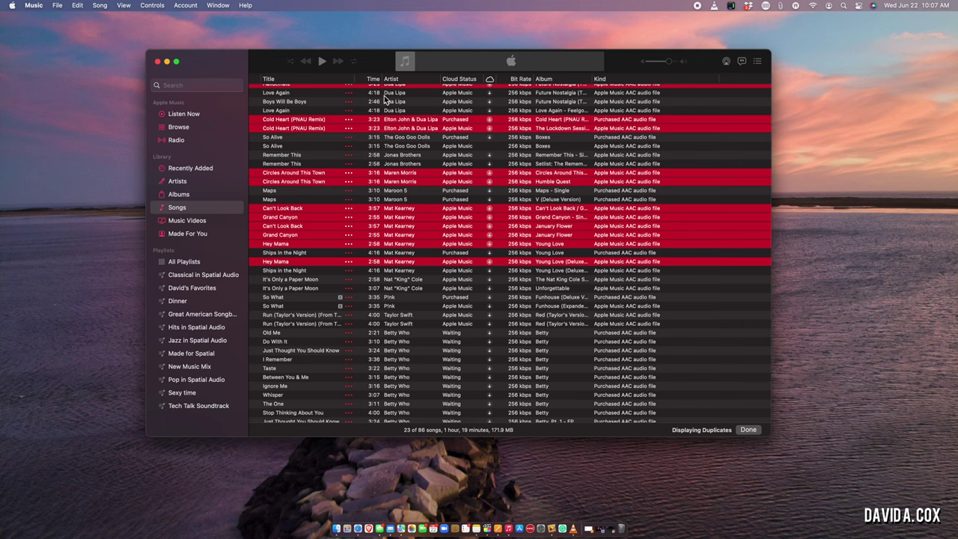
Step: Sort the duplicates by title and select the "Boys Will Be Boys" track from the album Future Nostalgia
left_click(305, 80)
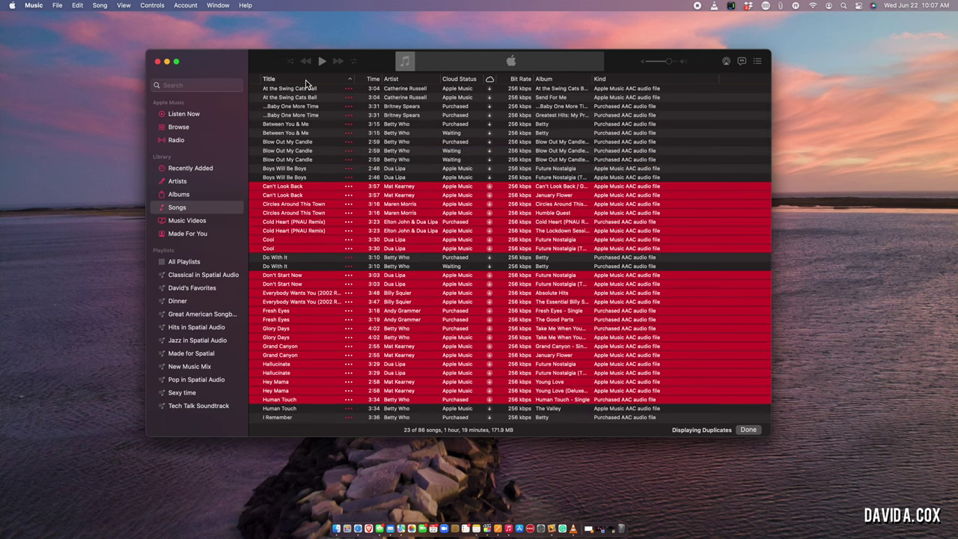
left_click(380, 161)
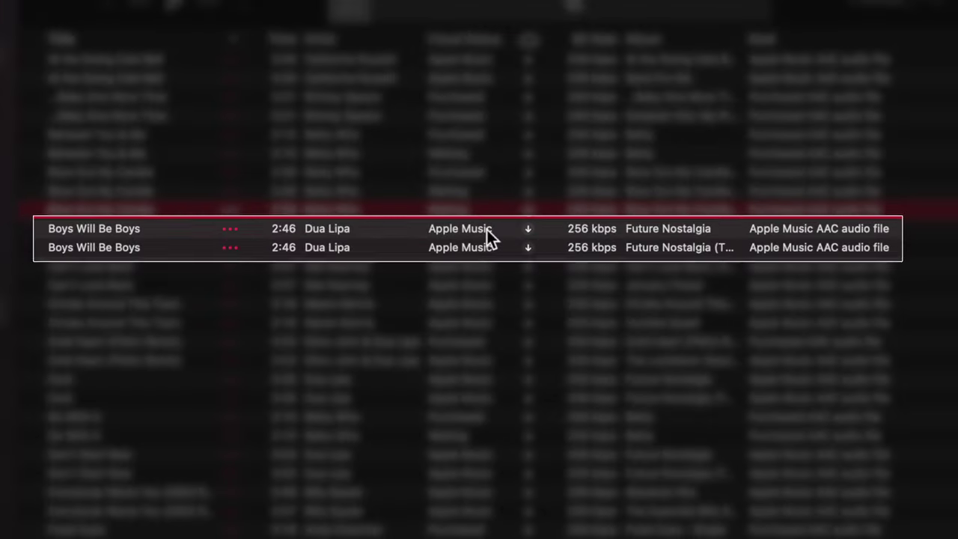
left_click(495, 230)
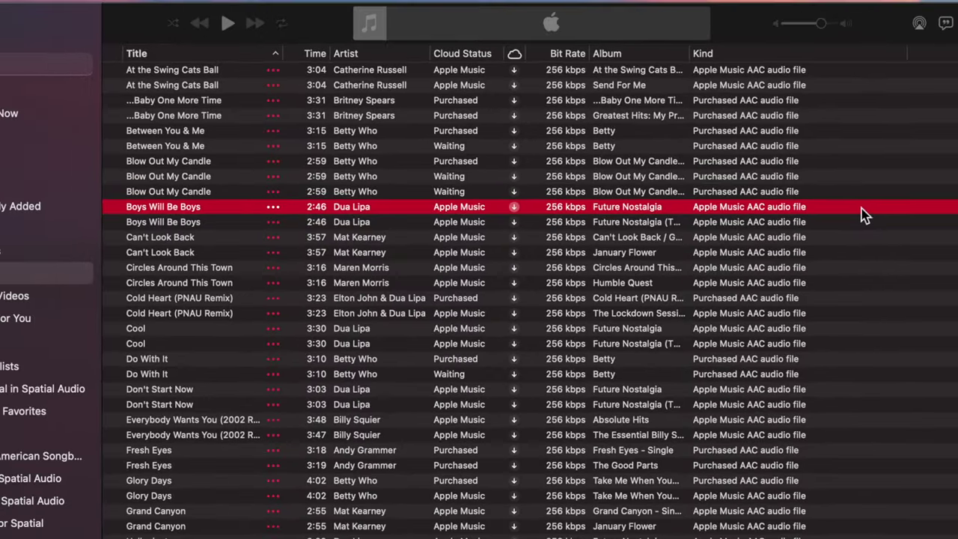
Step: Compare the file information of the two "Boys Will Be Boys" tracks
key("super+i")
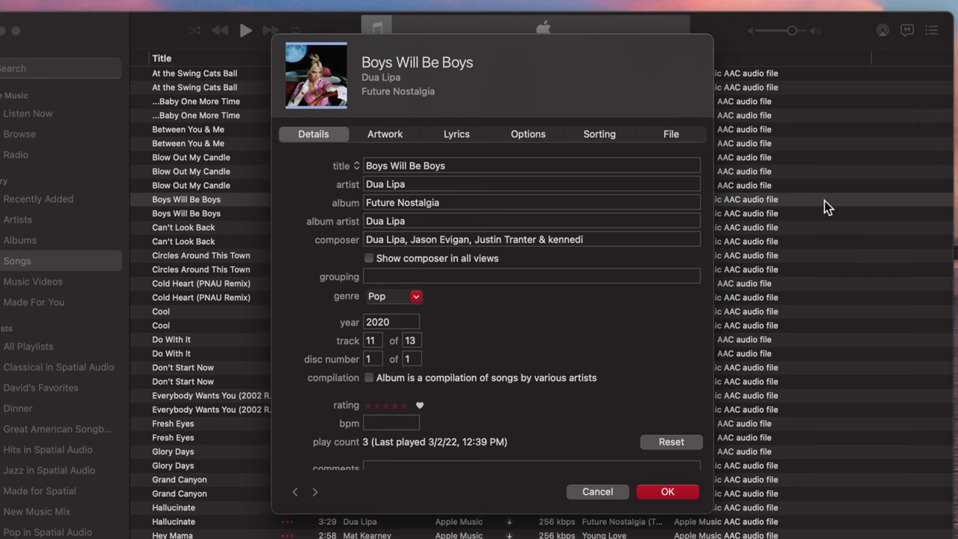
left_click(658, 134)
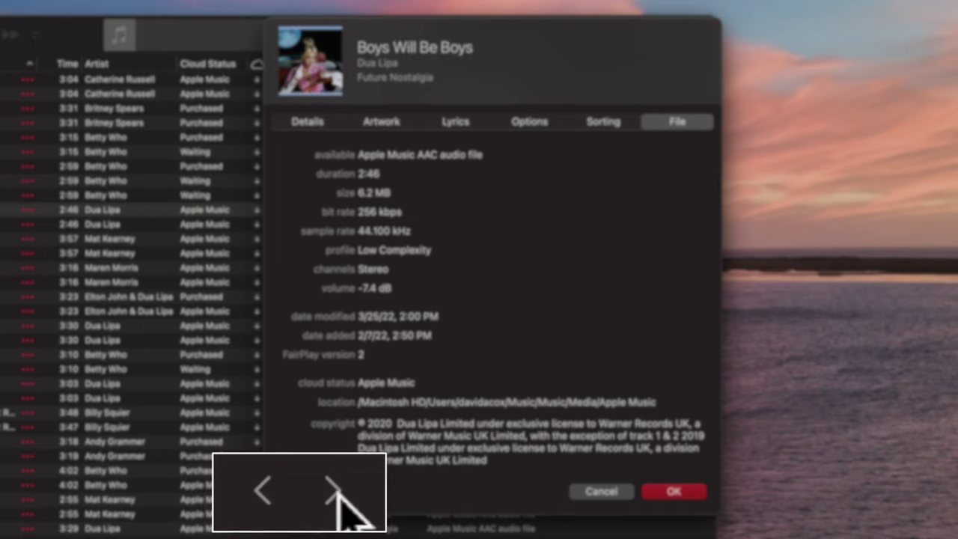
left_click(310, 492)
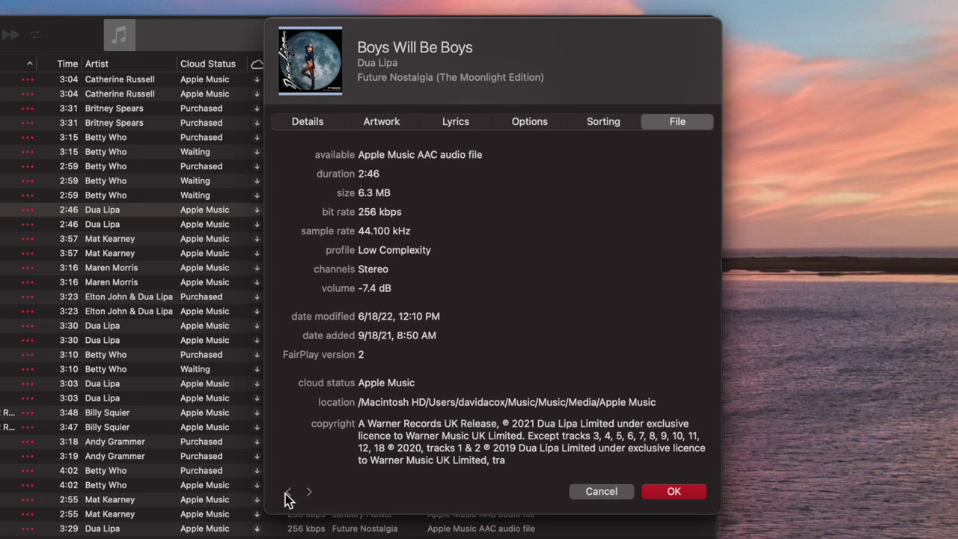
left_click(287, 493)
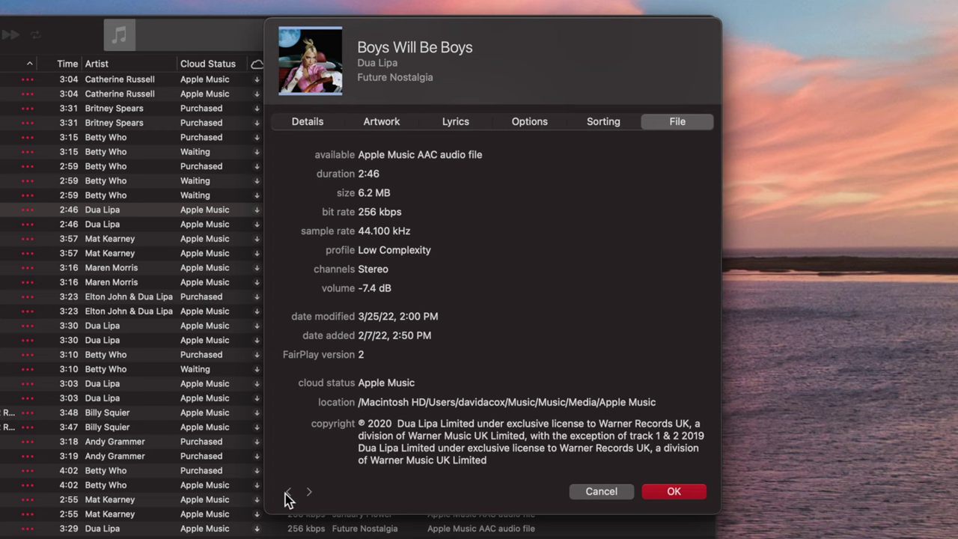
left_click(308, 492)
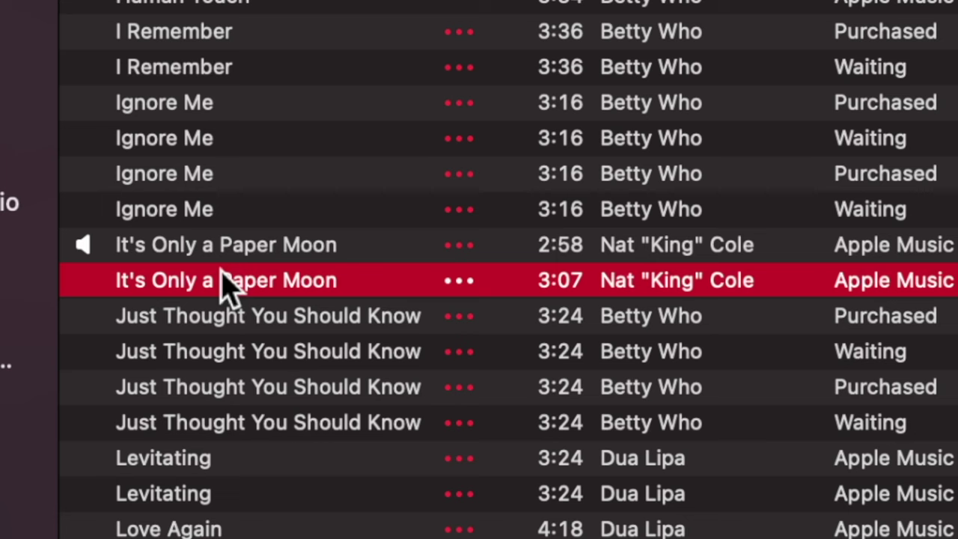
Step: Compare the list entries of the two "It's Only a Paper Moon" tracks and the two "Fresh Eyes" tracks
left_click(251, 257)
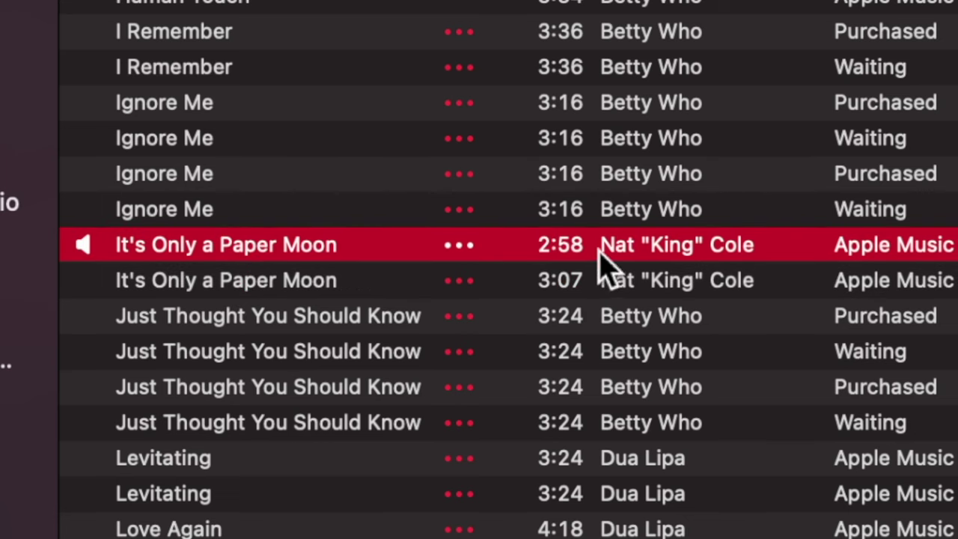
left_click(589, 288)
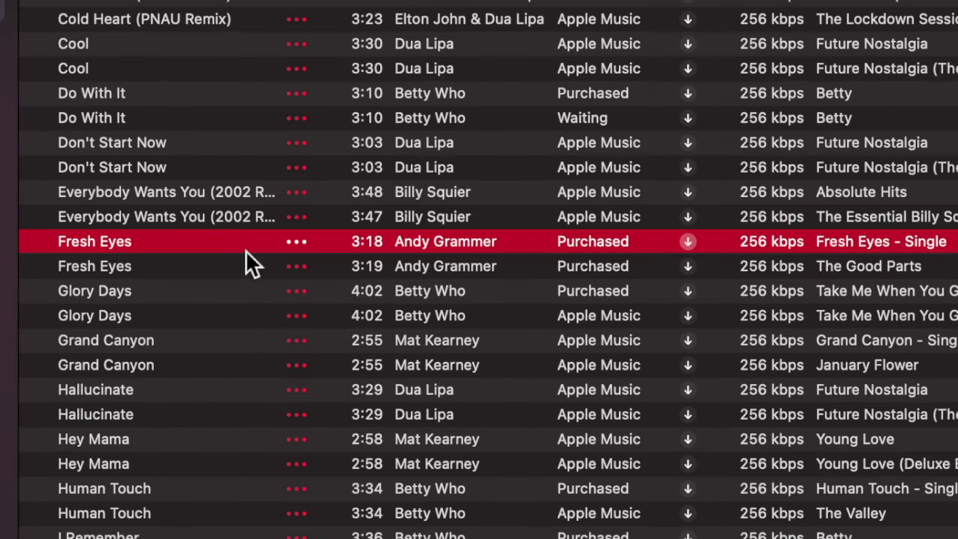
key("Down")
key("Up")
Step: Compare the file information of the "Fresh Eyes" single with the version from The Good Parts
key("super+i")
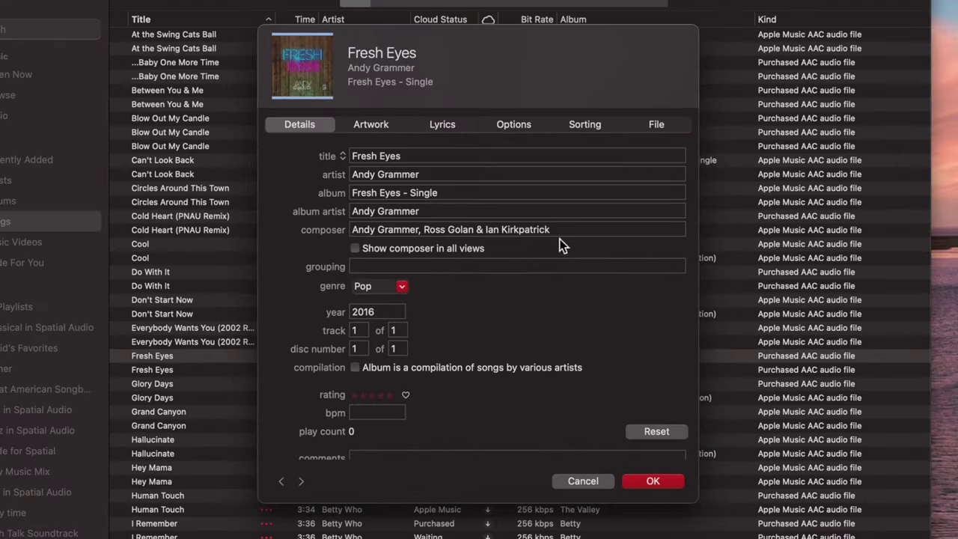
left_click(631, 126)
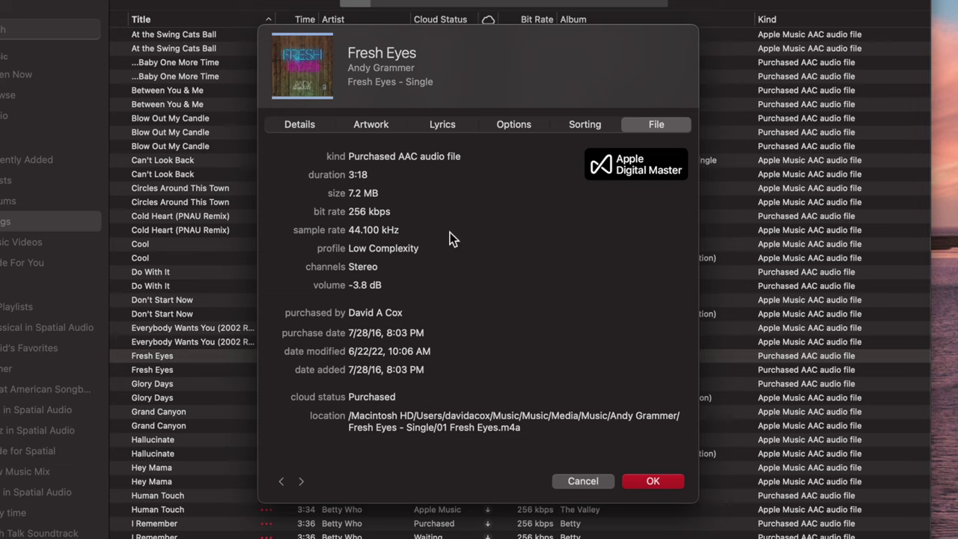
left_click(301, 482)
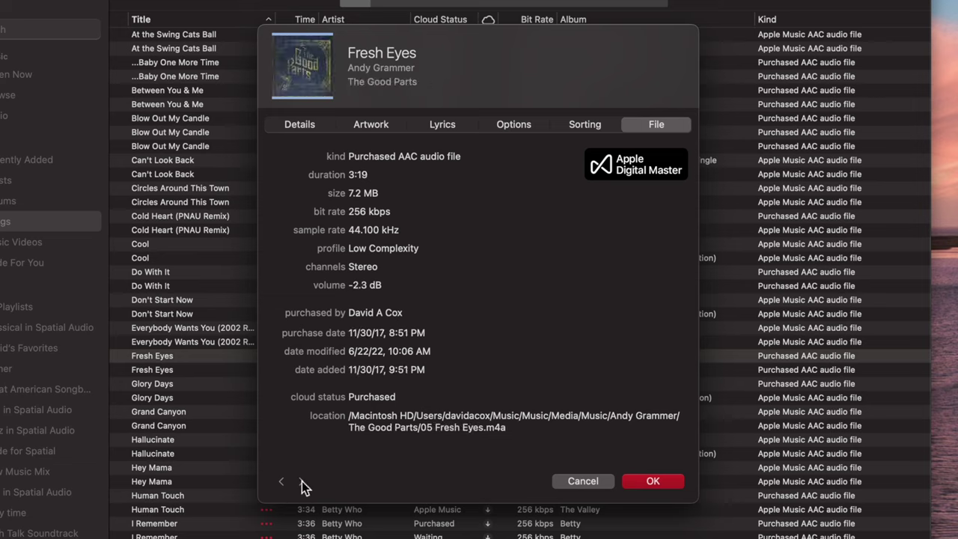
left_click(283, 483)
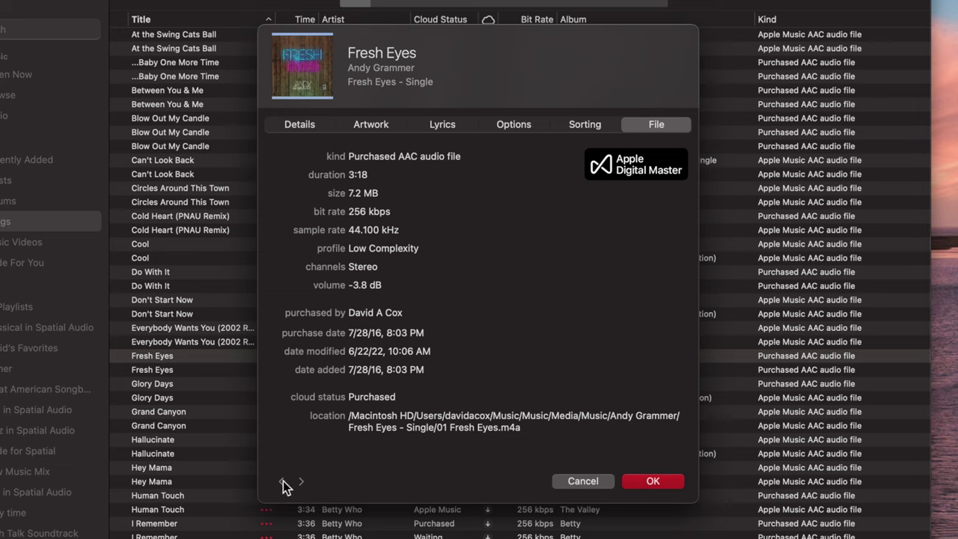
left_click(300, 482)
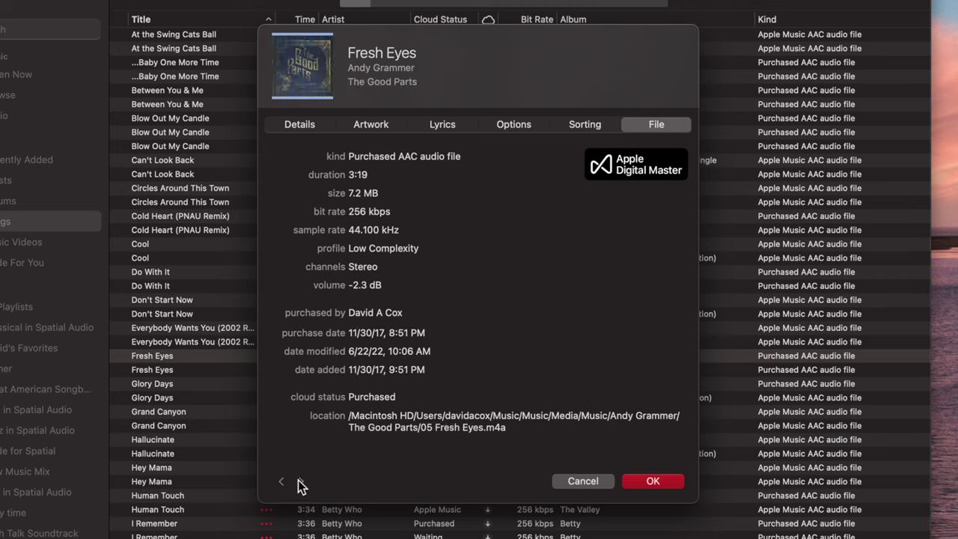
left_click(284, 482)
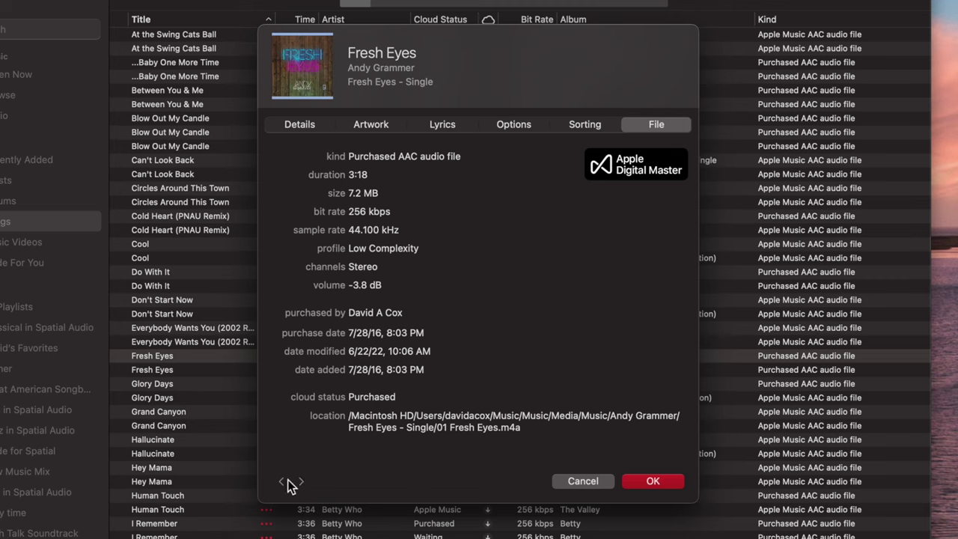
left_click(301, 482)
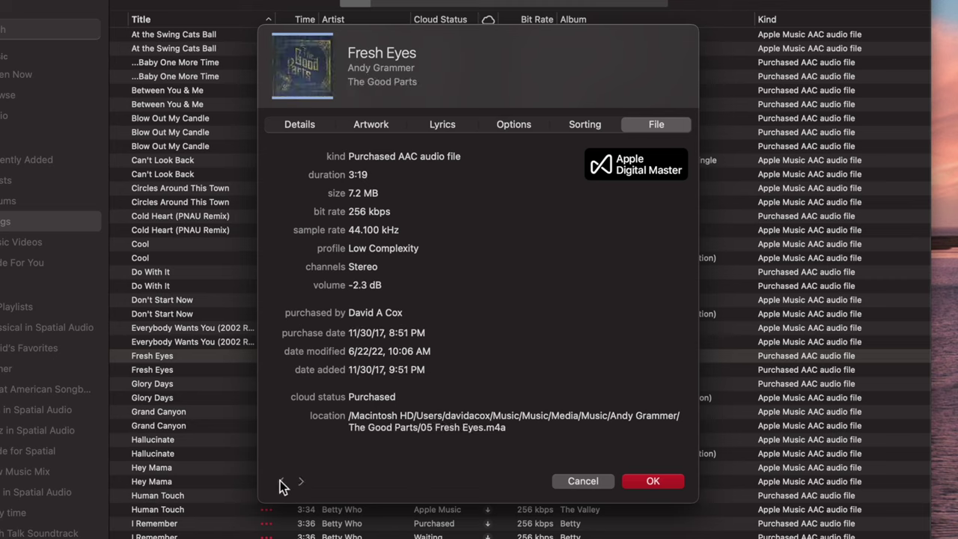
left_click(281, 482)
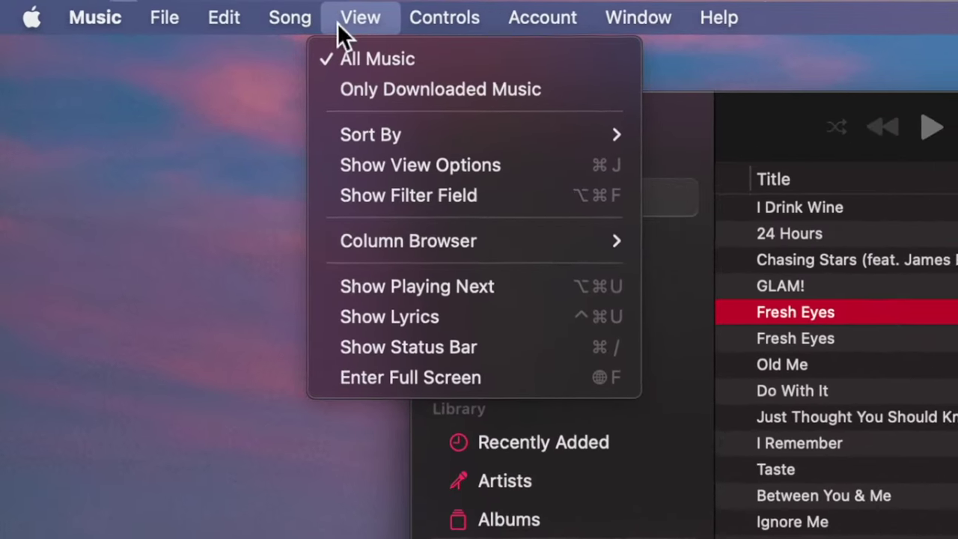
Step: Show the status bar in the library window
left_click(366, 352)
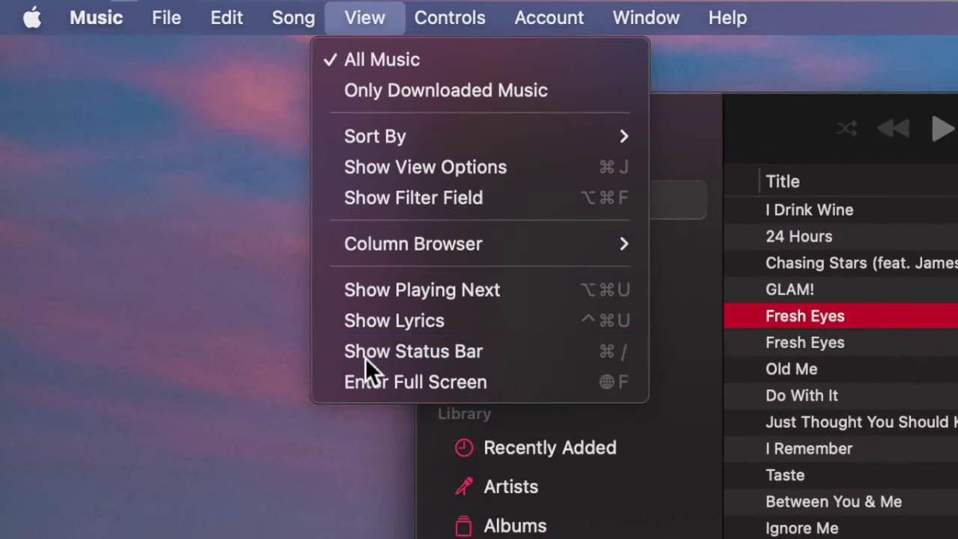